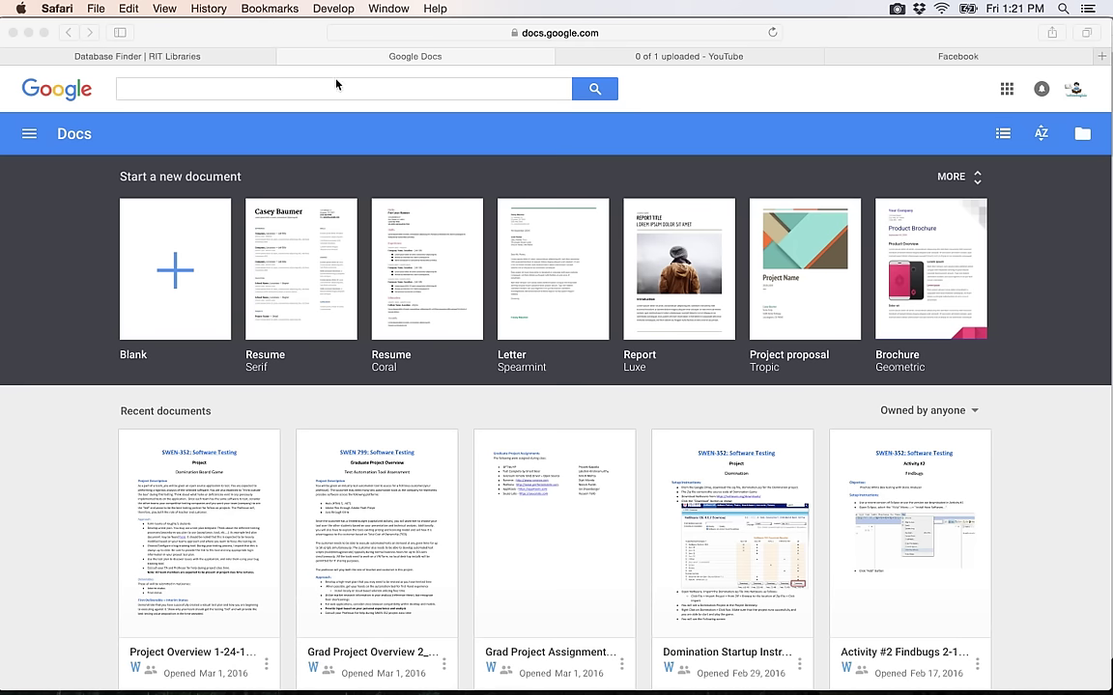
Switch from Docs to Slides, create a blank presentation, and select its title for renaming.
click(29, 141)
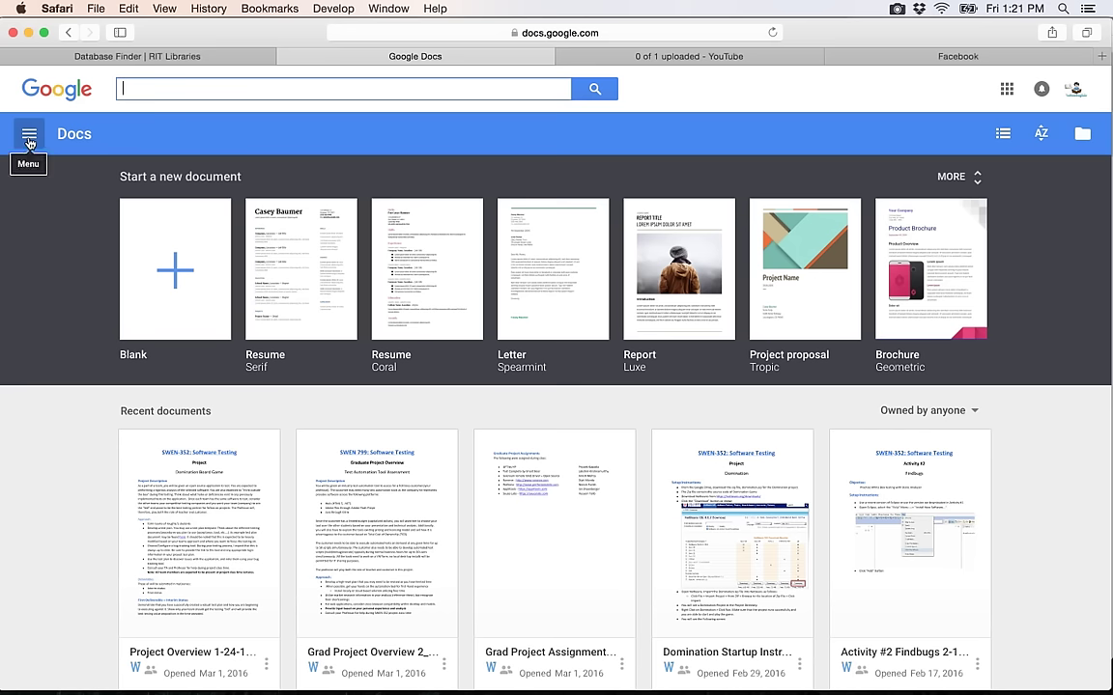
click(29, 141)
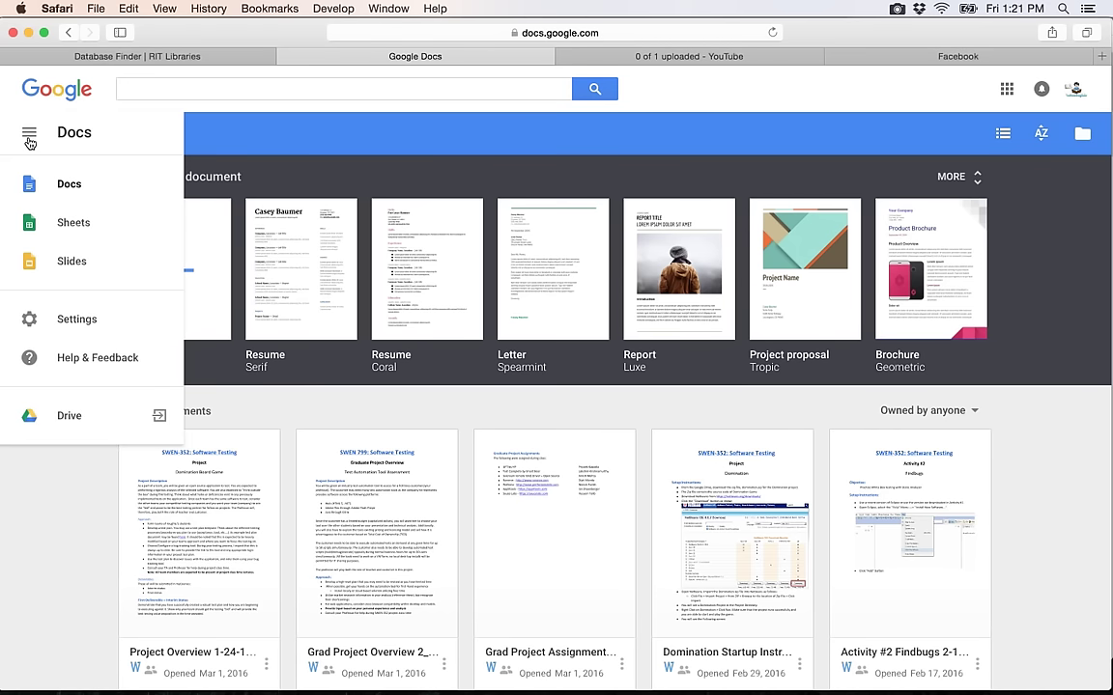
click(72, 258)
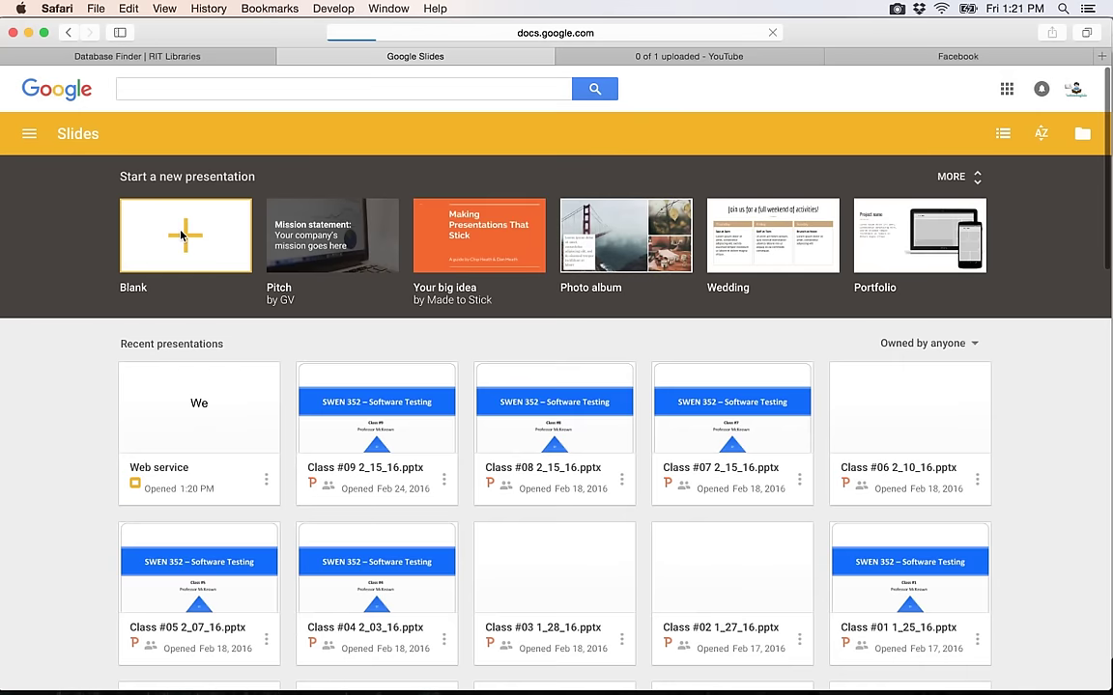
click(172, 199)
click(140, 81)
Name the presentation 'Android' and title the first slide 'Android problems'.
text(Android)
click(425, 301)
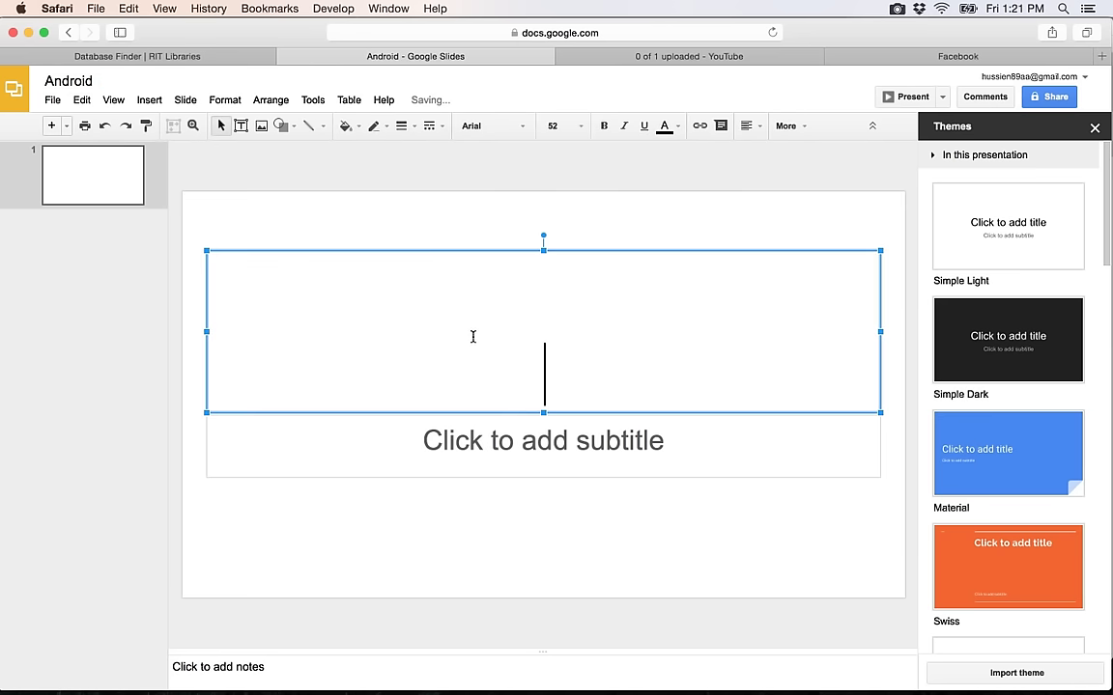
text(Android )
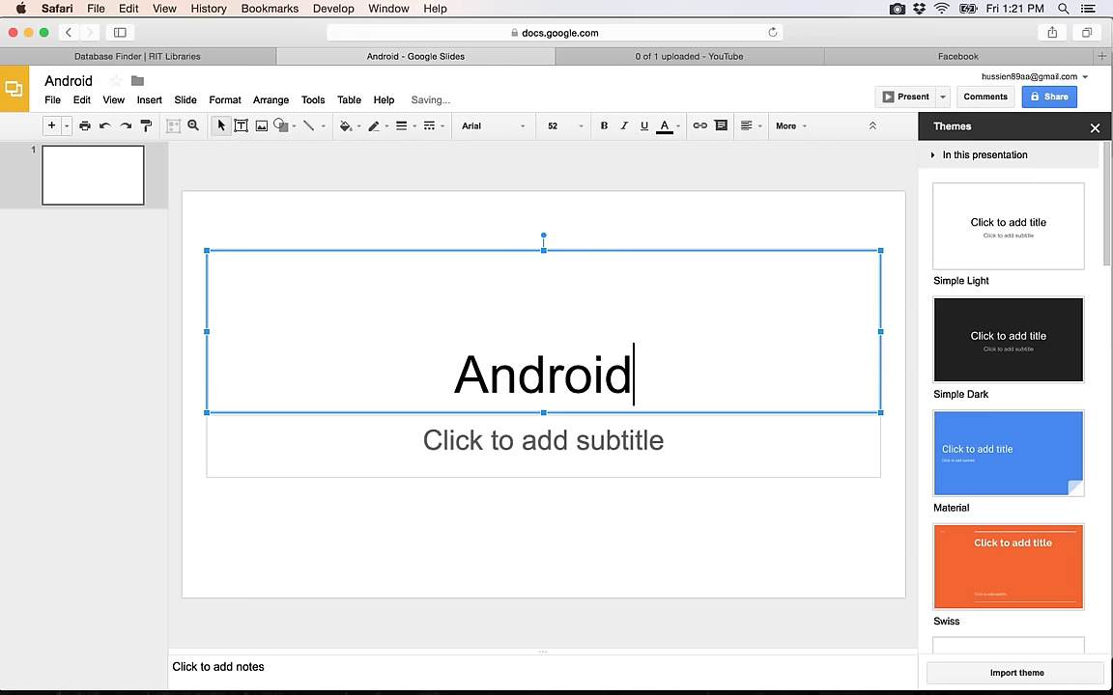
text(proble)
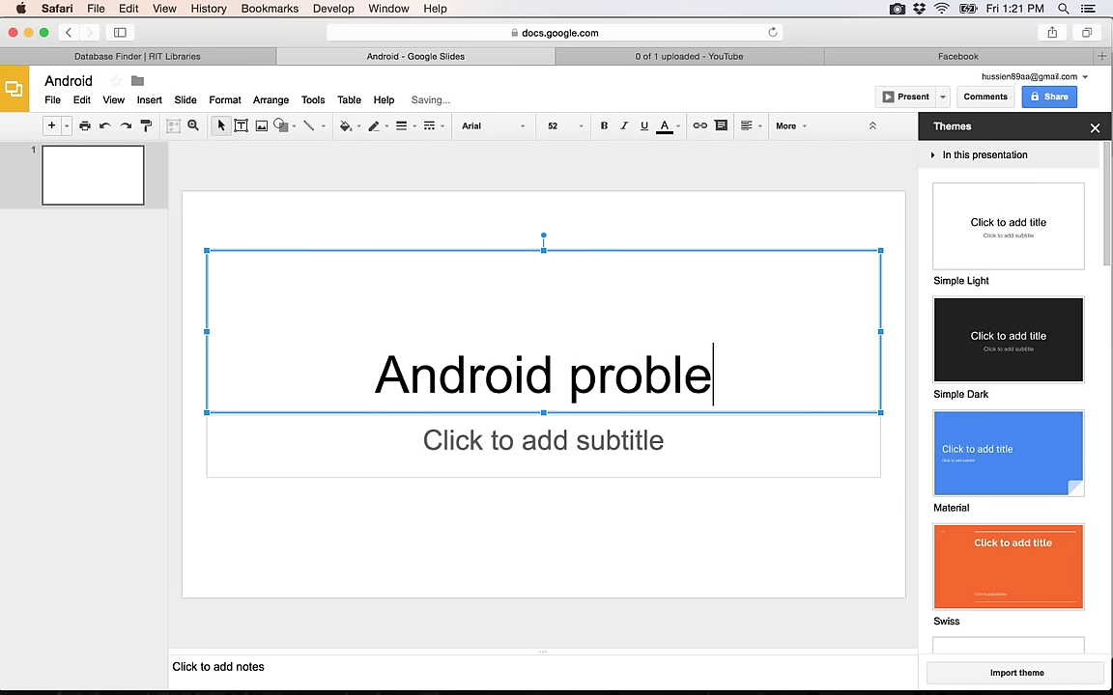
text(ms)
Add a second slide titled 'Why'.
right_click(107, 170)
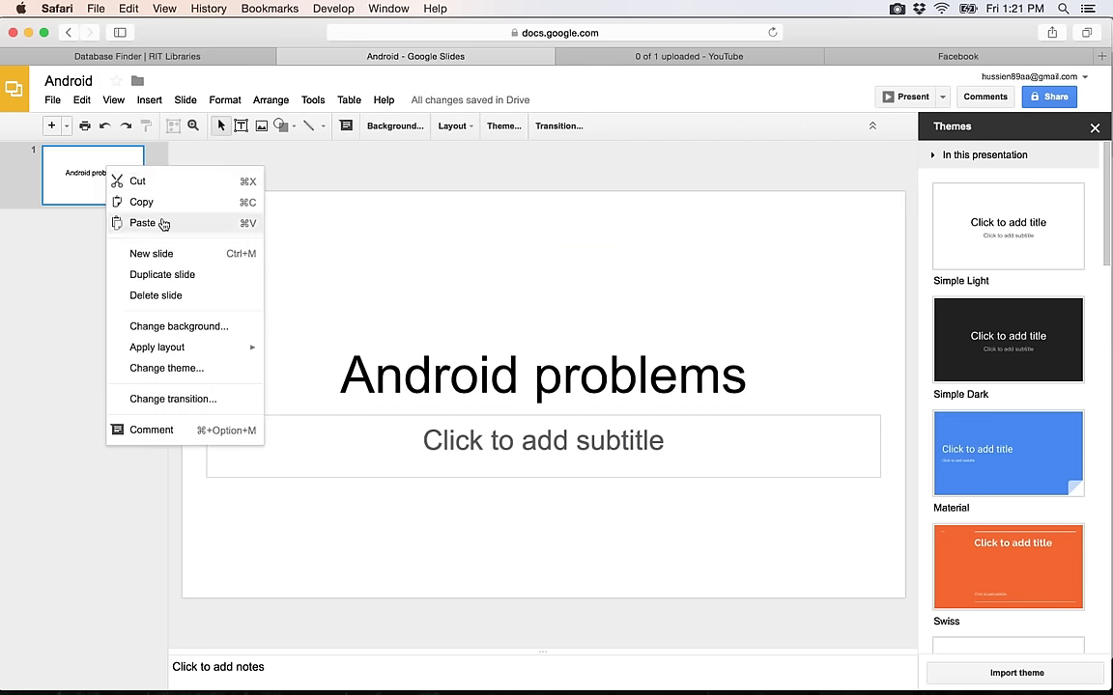
click(158, 252)
click(271, 258)
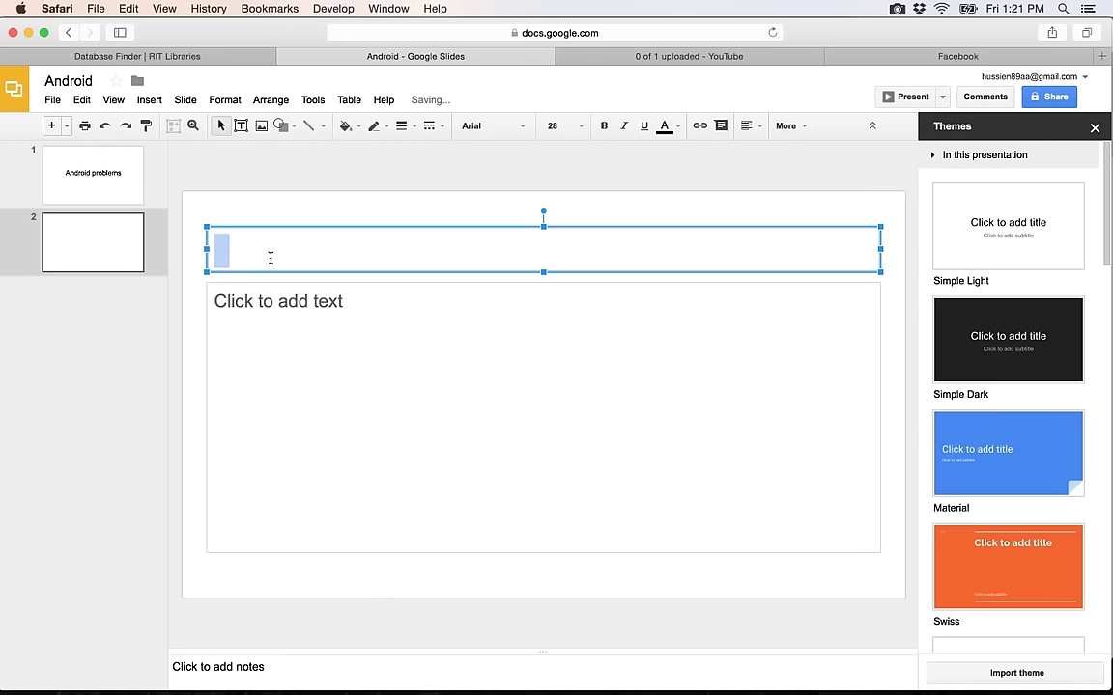
text(Why)
click(348, 342)
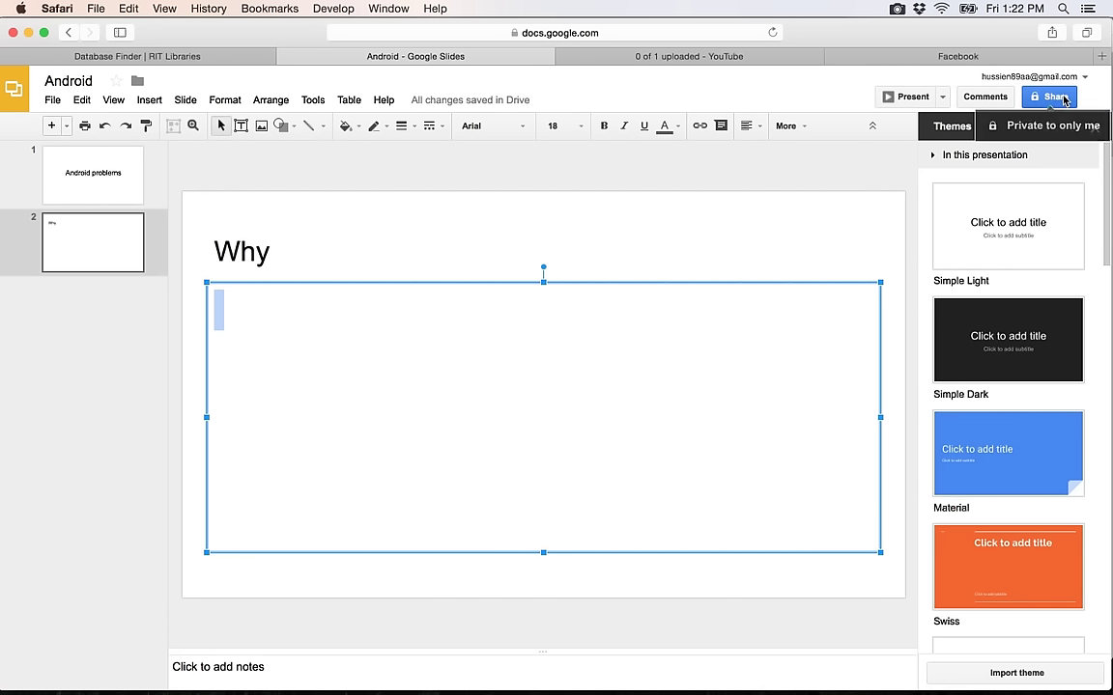
Invite the collaborator with Can edit access and the note 'hello man we will work with others'.
click(1048, 101)
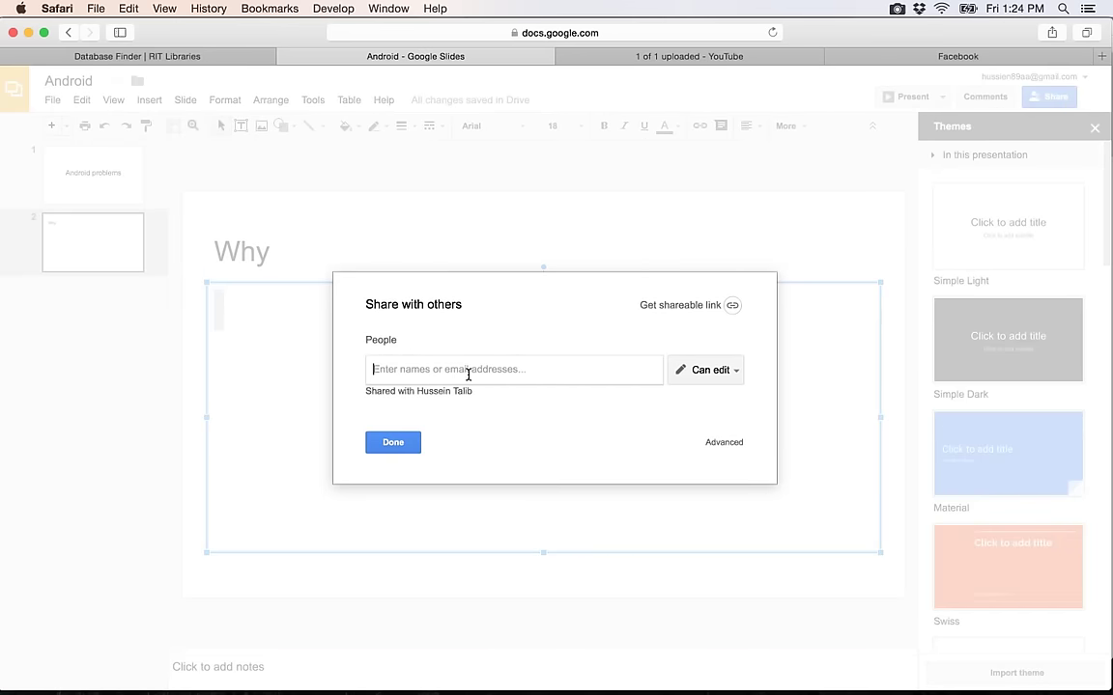
key(super+v)
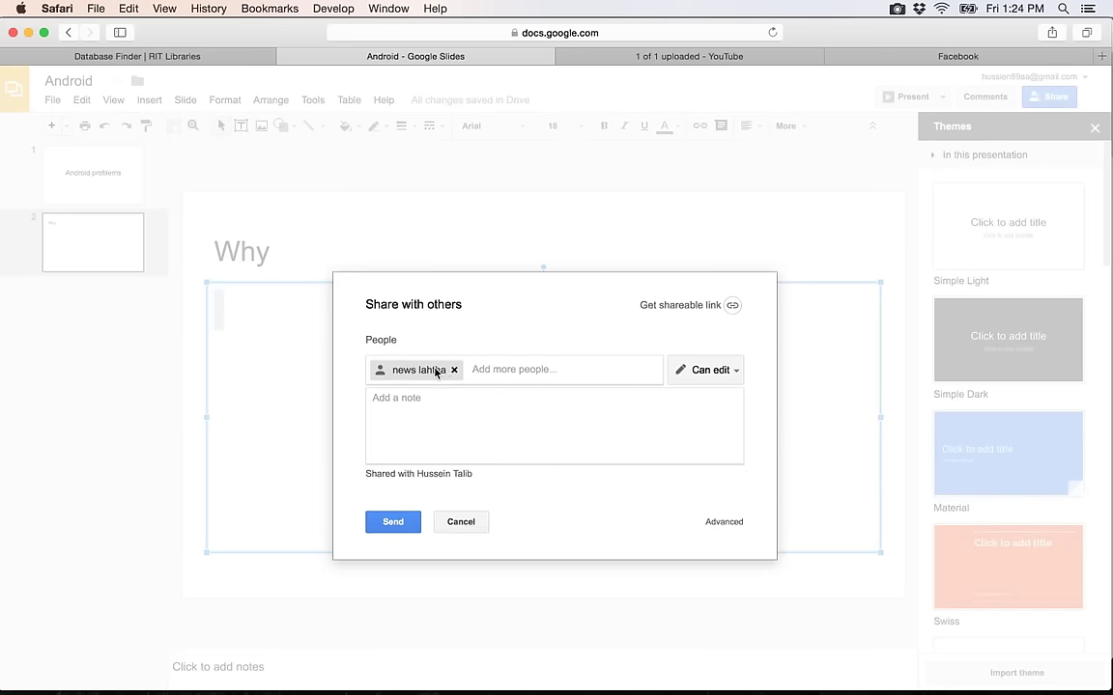
click(468, 410)
text(hello manwe will work with others)
click(730, 376)
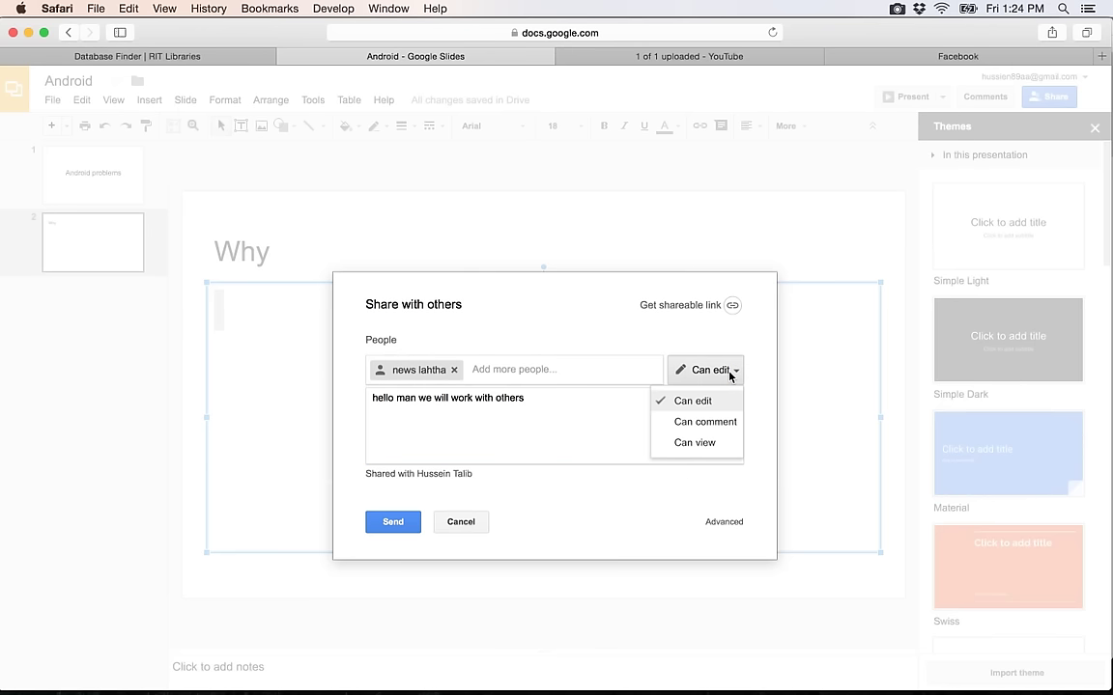
click(694, 400)
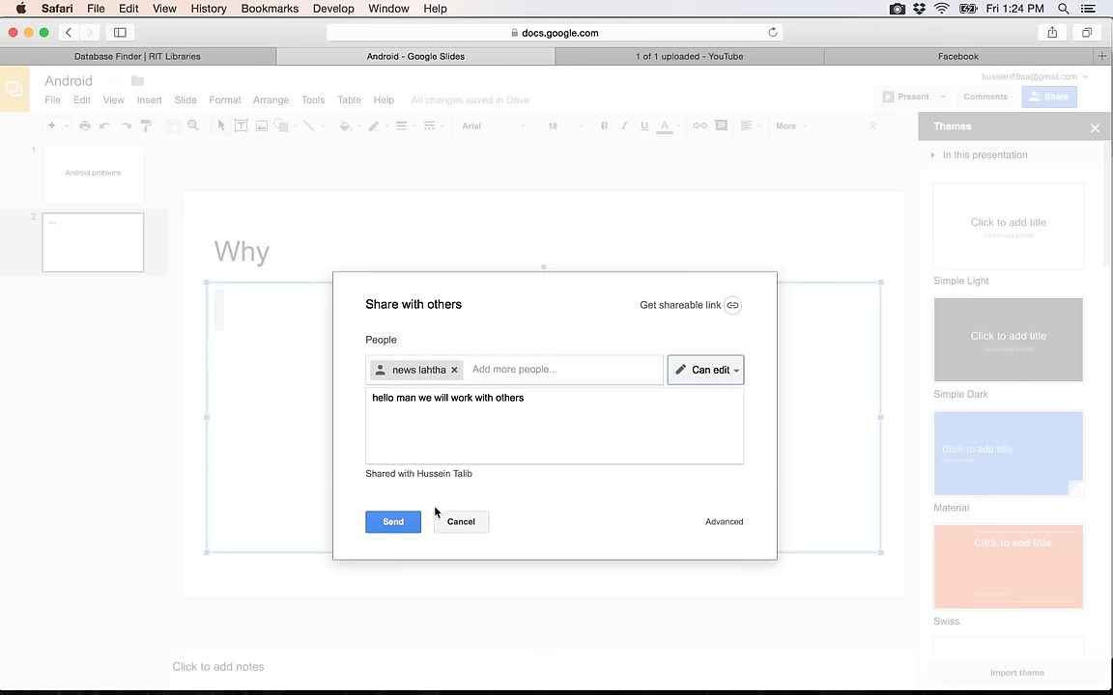
click(400, 523)
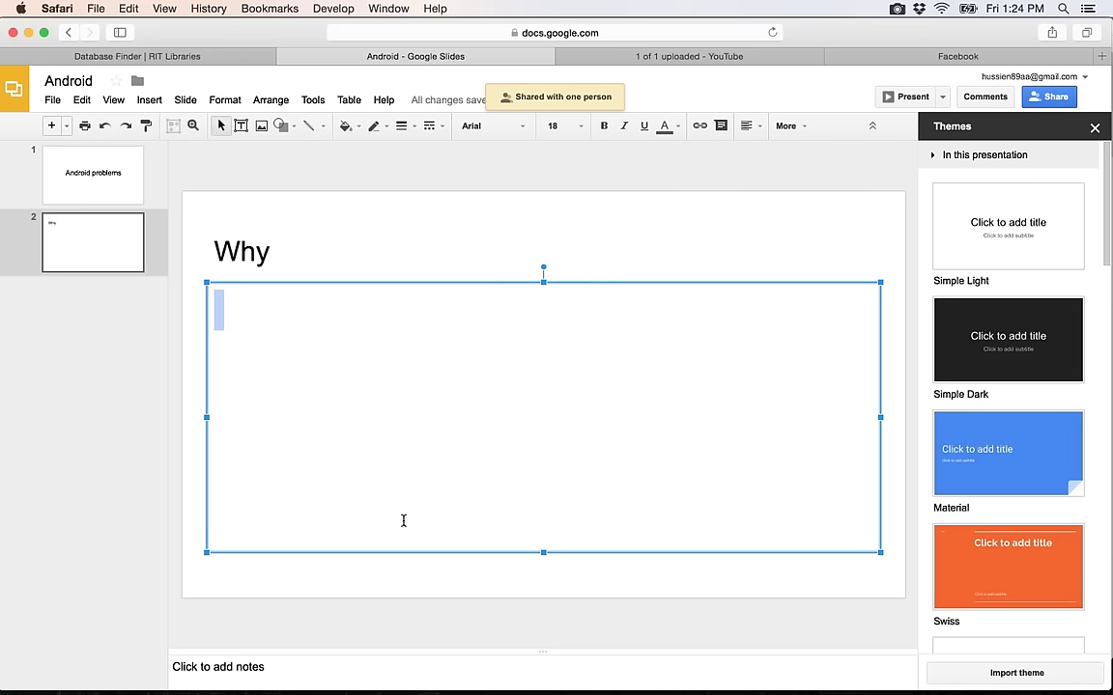
In the collaborator's browser, open the 'Android - Invitation to edit' Gmail message and launch it in Slides.
click(854, 680)
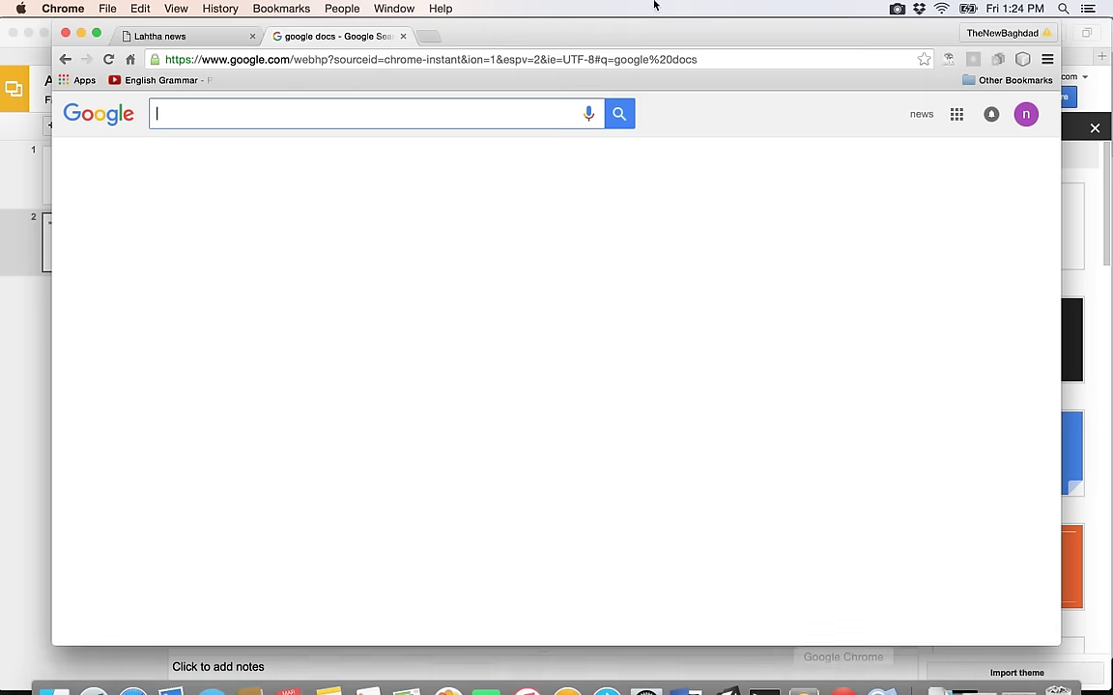
click(612, 60)
text(gmail)
key(Return)
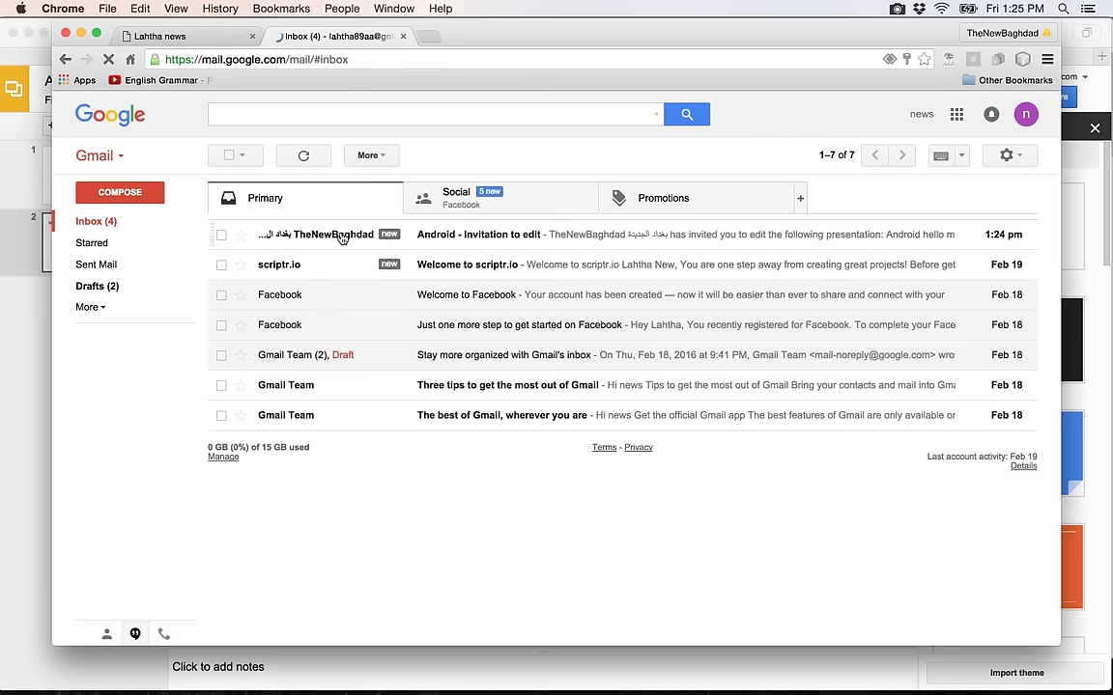
click(336, 237)
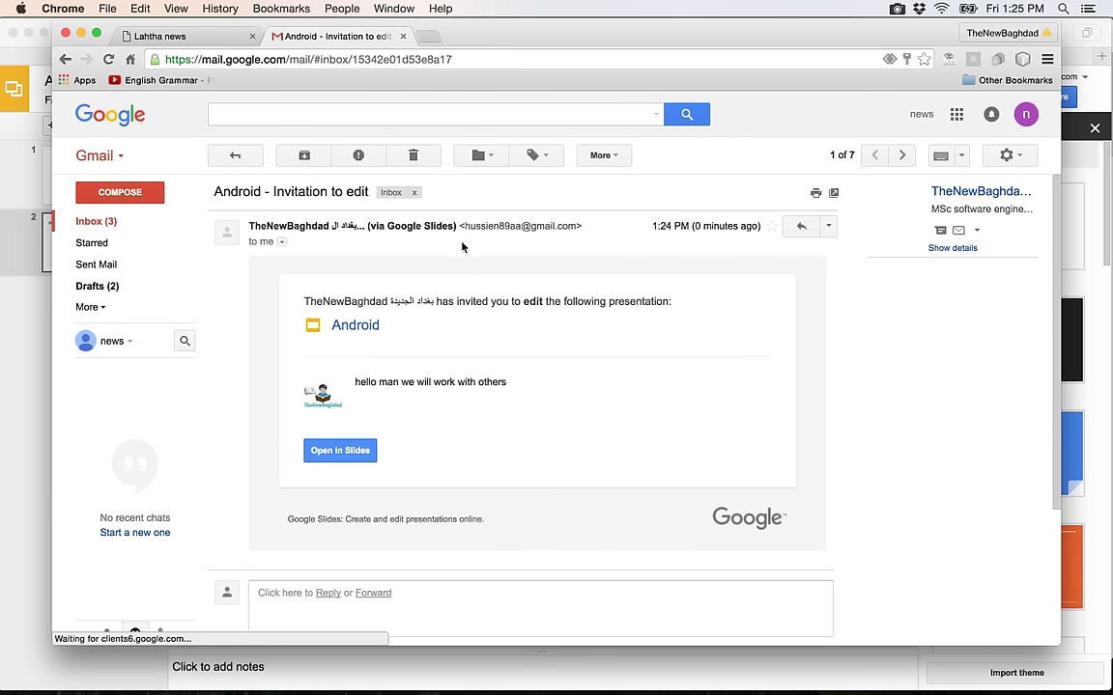
click(346, 452)
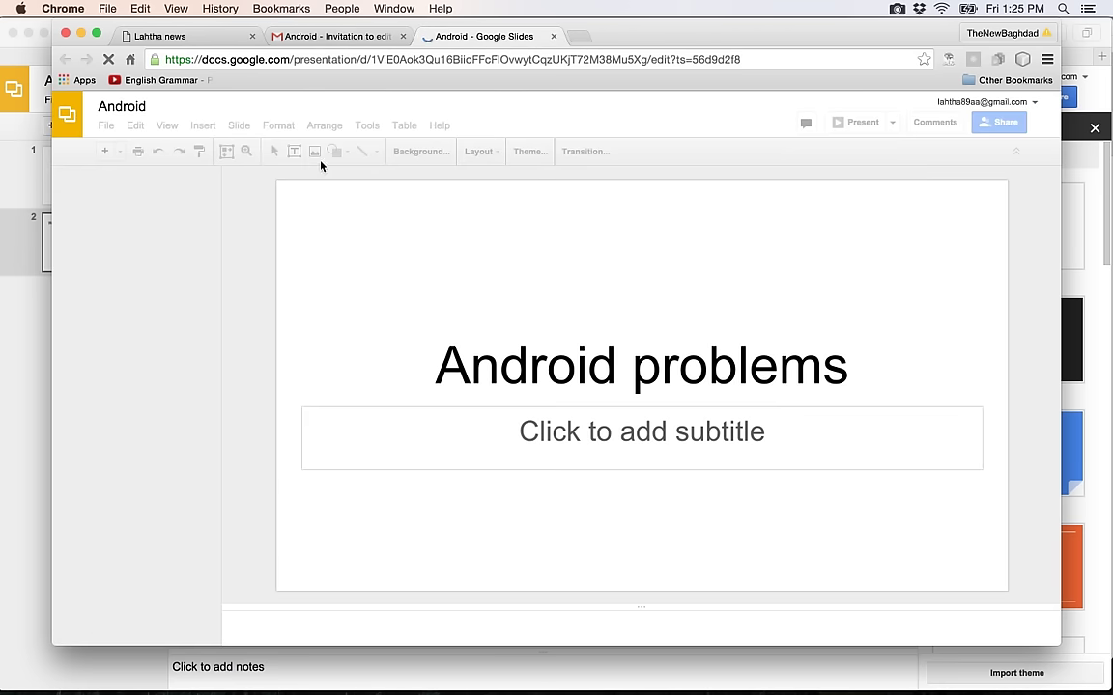
As the collaborator, type the first name into the title slide's subtitle, then view the owner's copy.
click(534, 428)
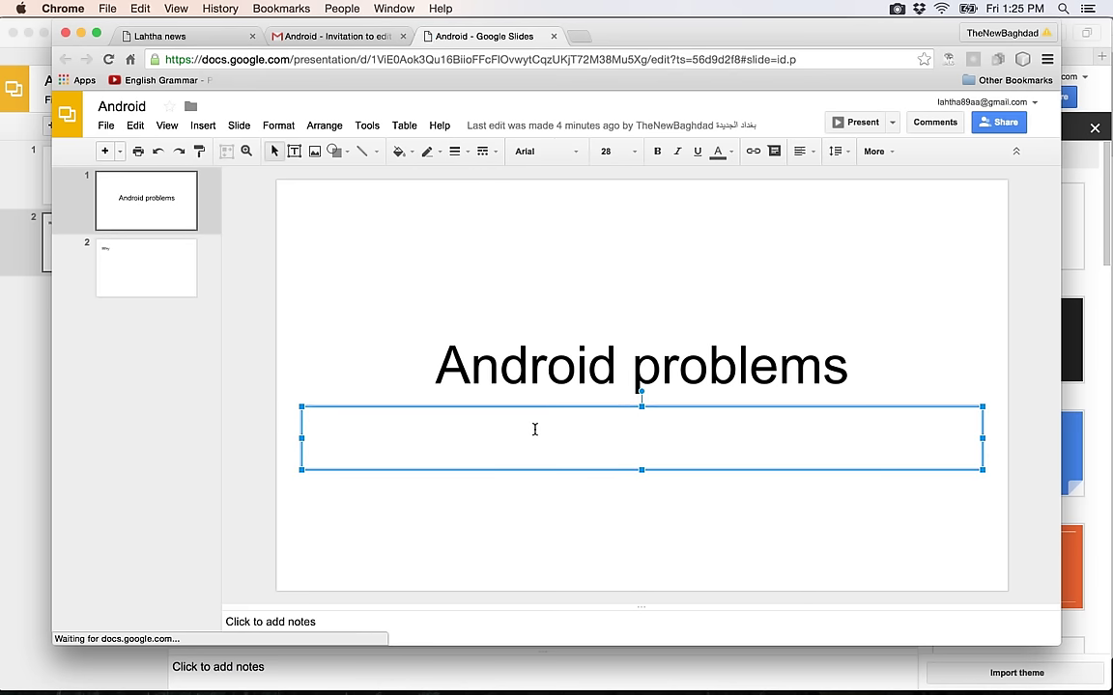
text(hussein)
mouse_move(678, 671)
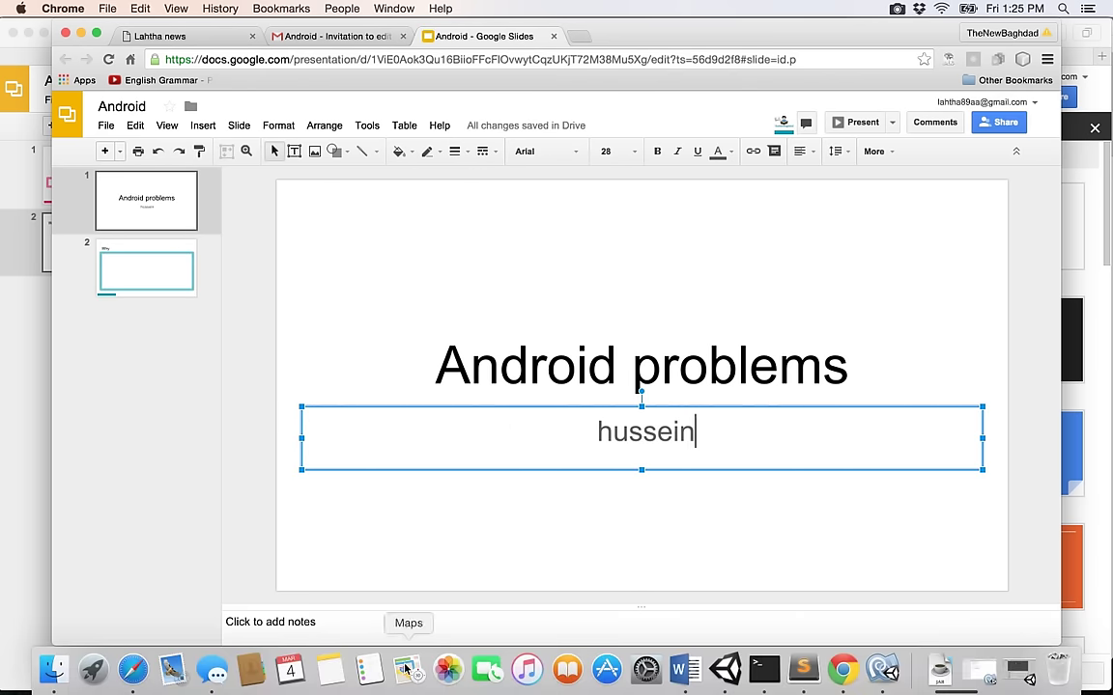
click(134, 670)
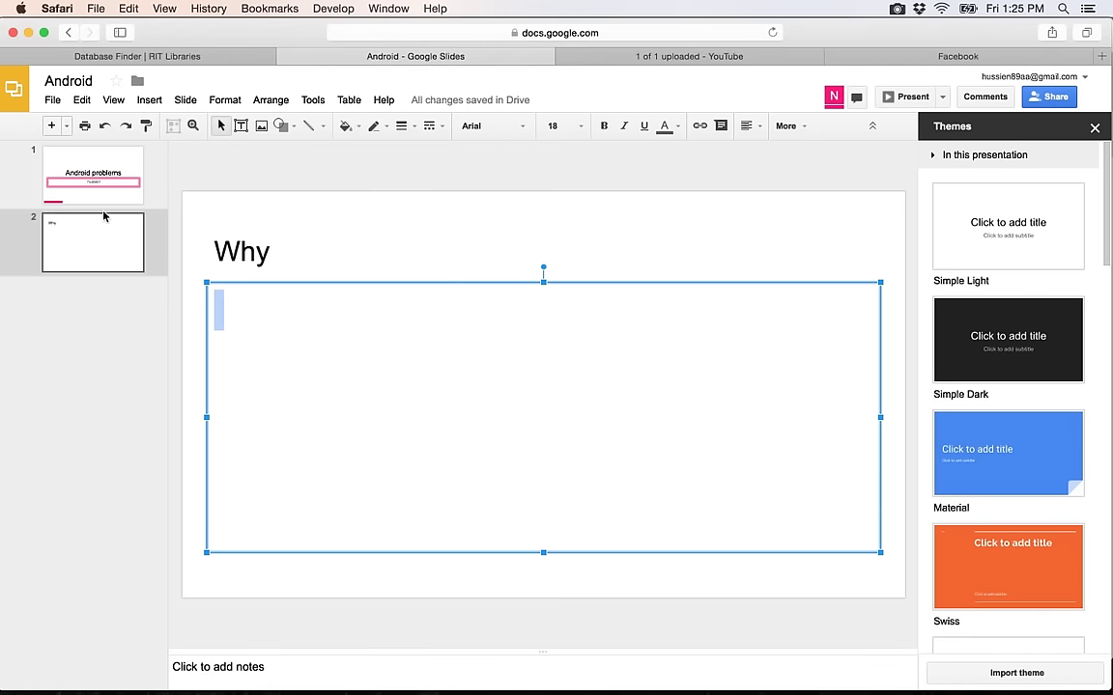
click(81, 192)
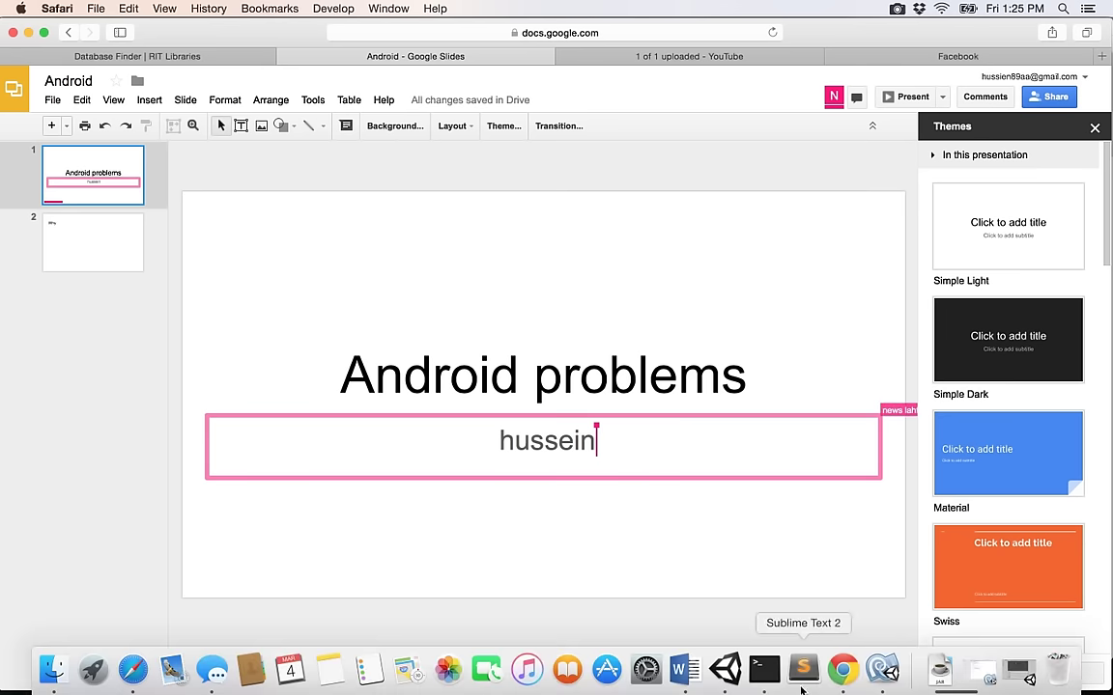
Add the surname to the subtitle with both windows side by side, then minimize the collaborator's window.
click(842, 669)
mouse_move(634, 32)
mouse_down()
mouse_move(201, 230)
mouse_move(558, 59)
mouse_up()
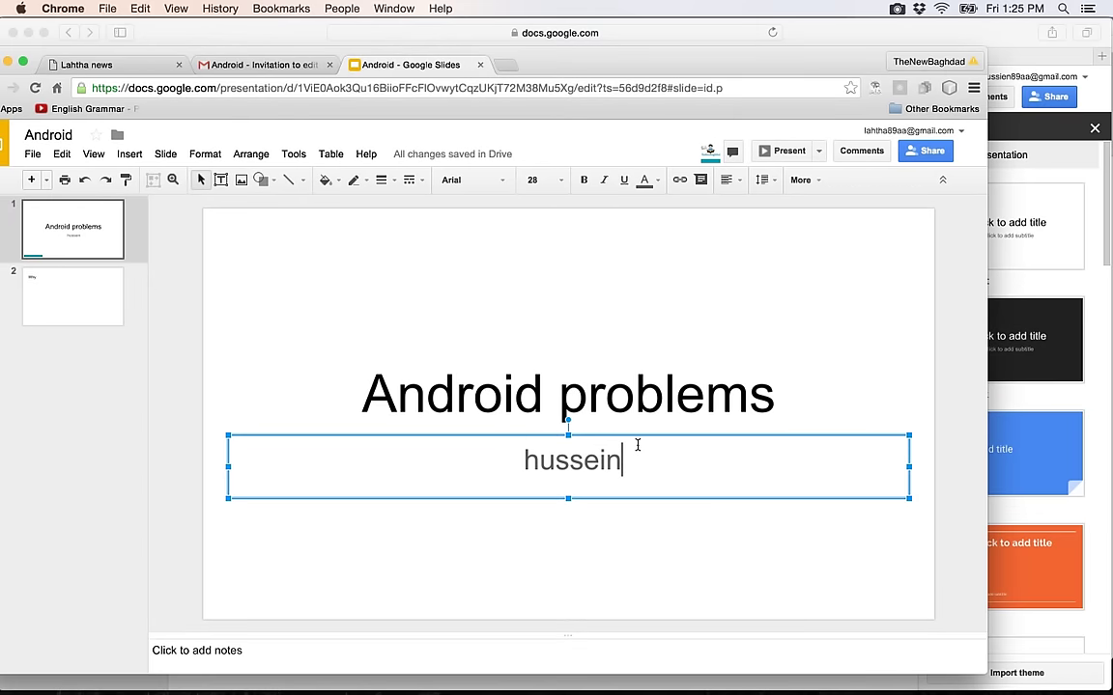
text(alrubaye)
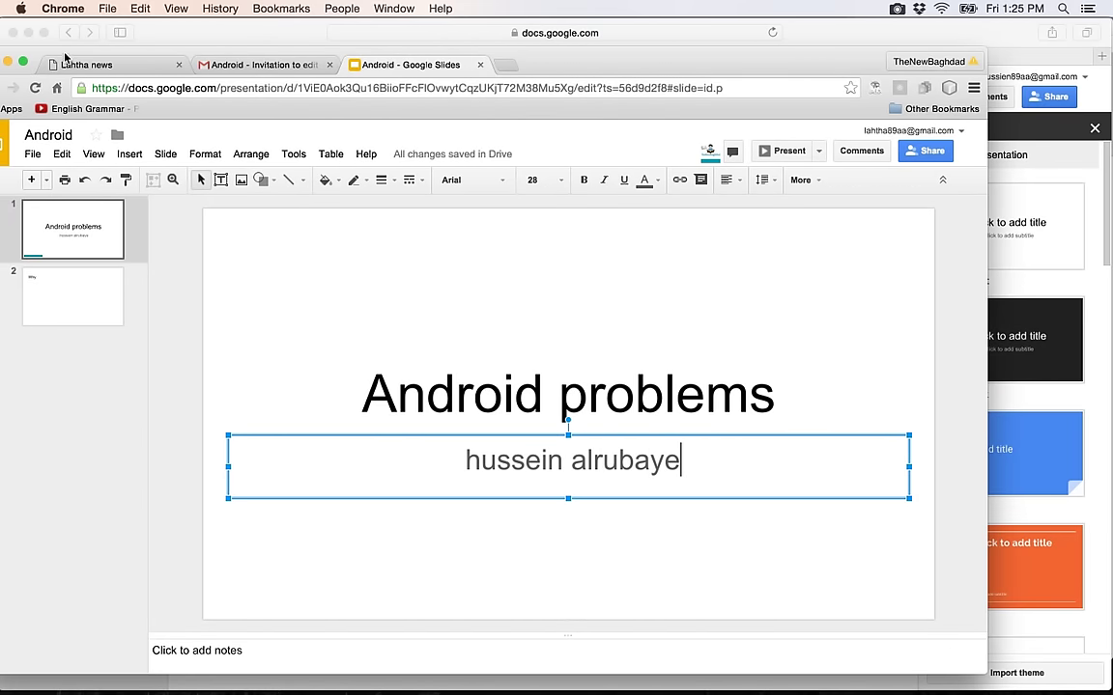
drag(62, 58, 226, 39)
click(173, 44)
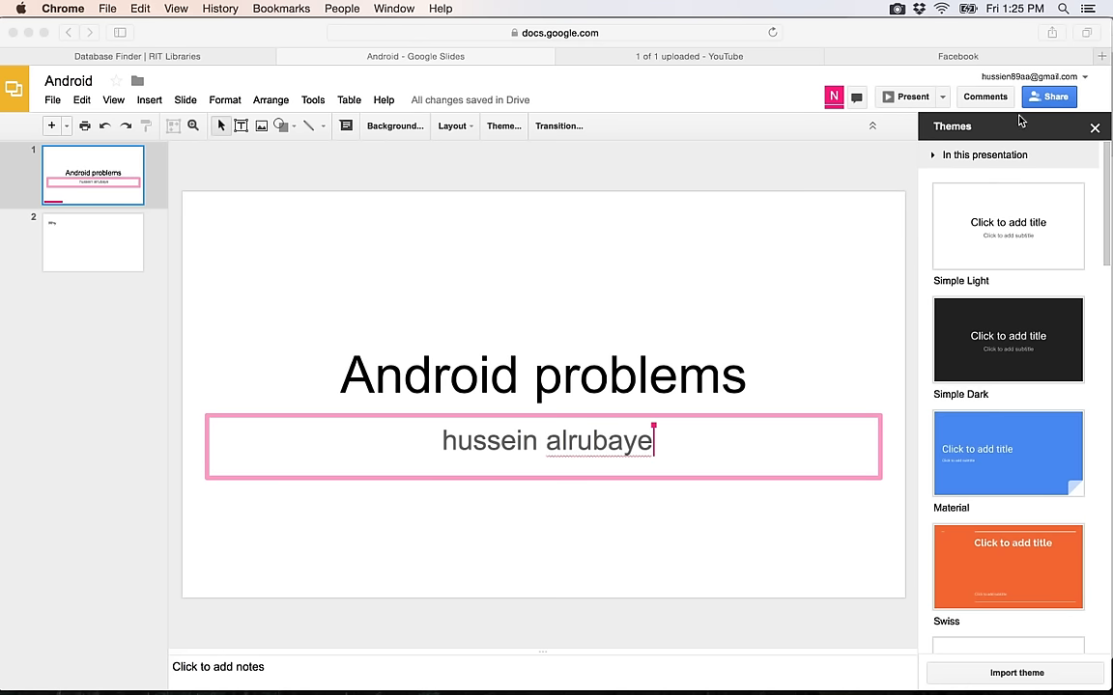
Set sharing access to Can view and turn on the shareable link.
click(1040, 104)
click(1040, 102)
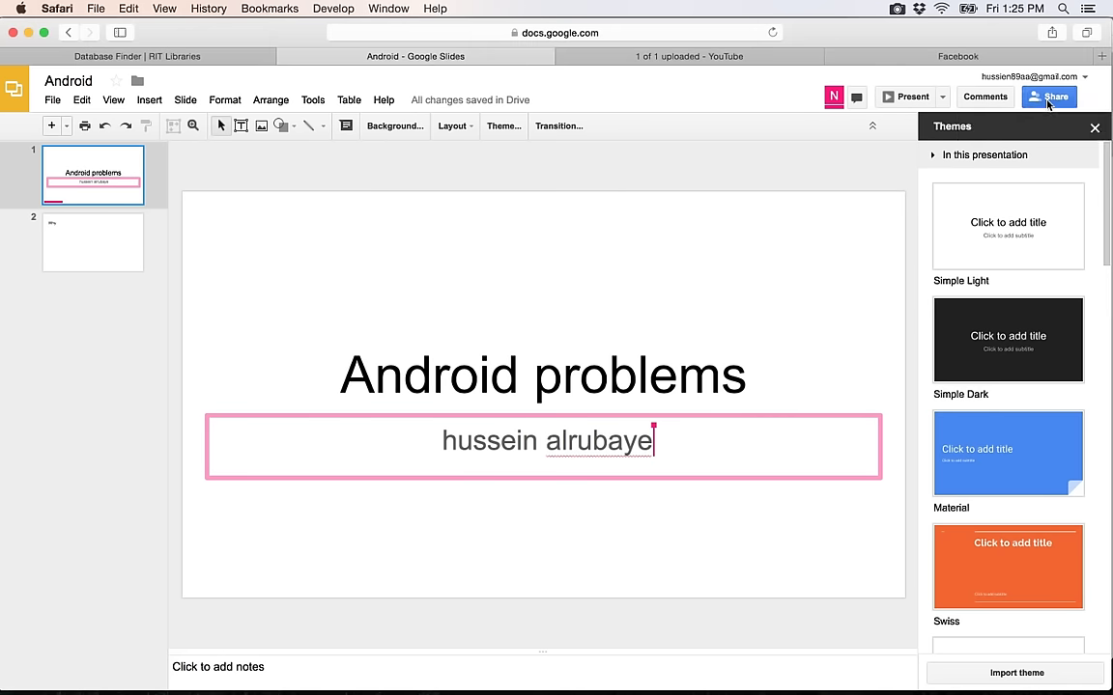
click(710, 371)
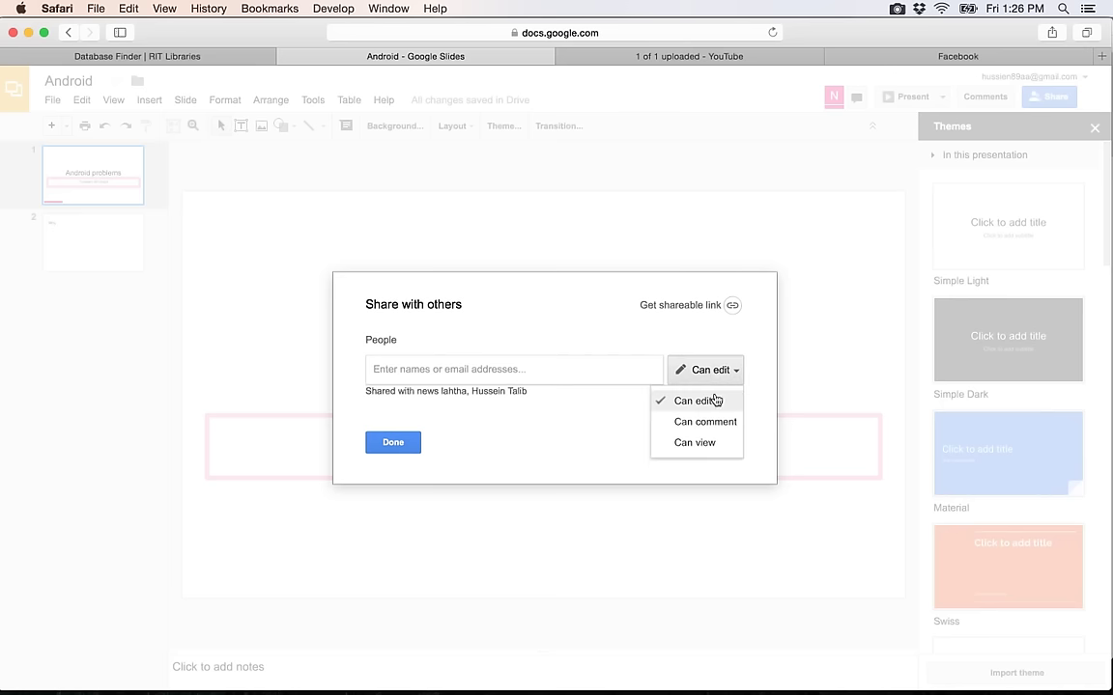
click(701, 442)
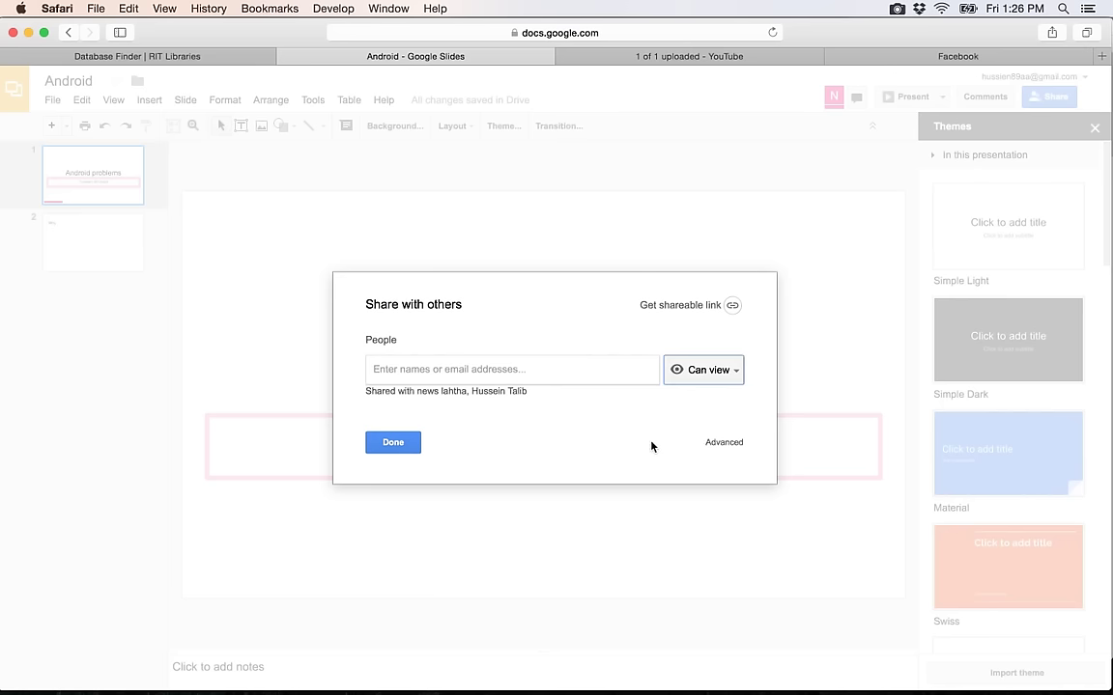
click(683, 304)
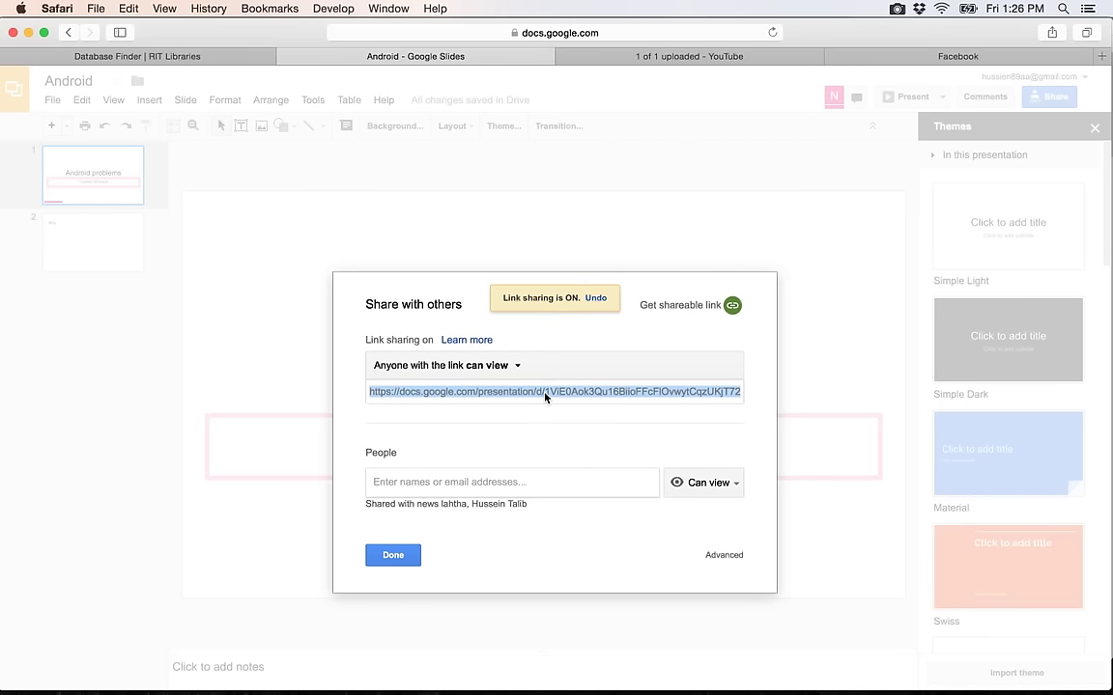
Copy the shareable link, confirm it opens the presentation in a new tab, and close sharing settings.
key(super+c)
key(super+t)
click(637, 34)
key(super+v)
key(Return)
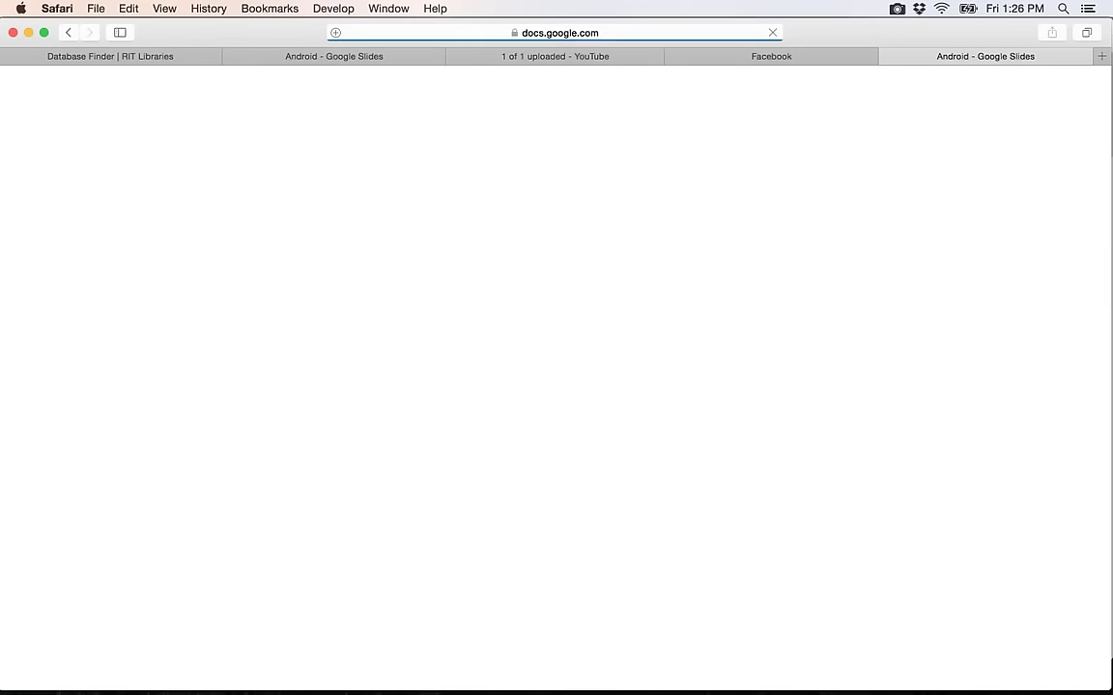
click(400, 56)
click(393, 555)
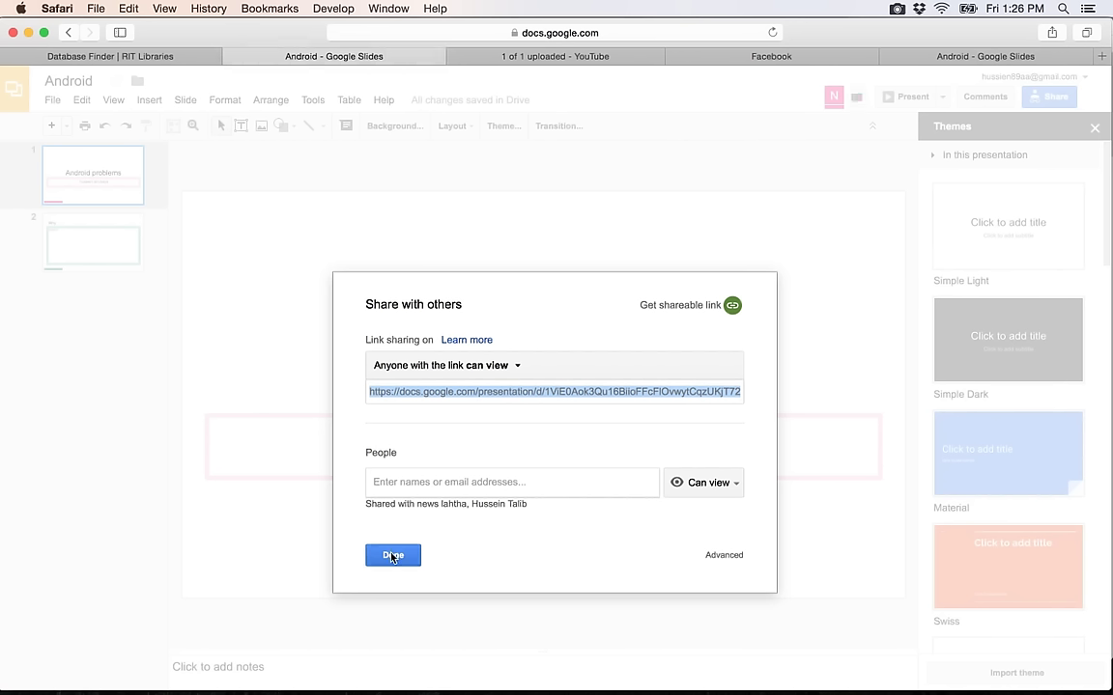
click(493, 33)
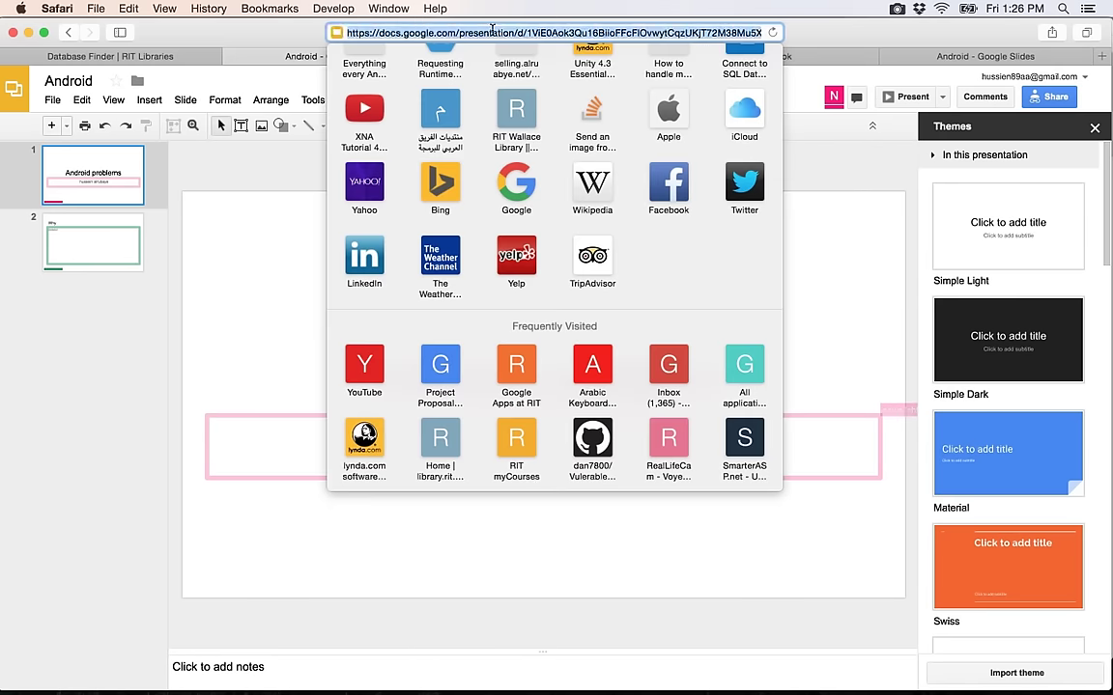
Go to the Google Docs home page and create a blank document.
text(docs.google.com)
key(Return)
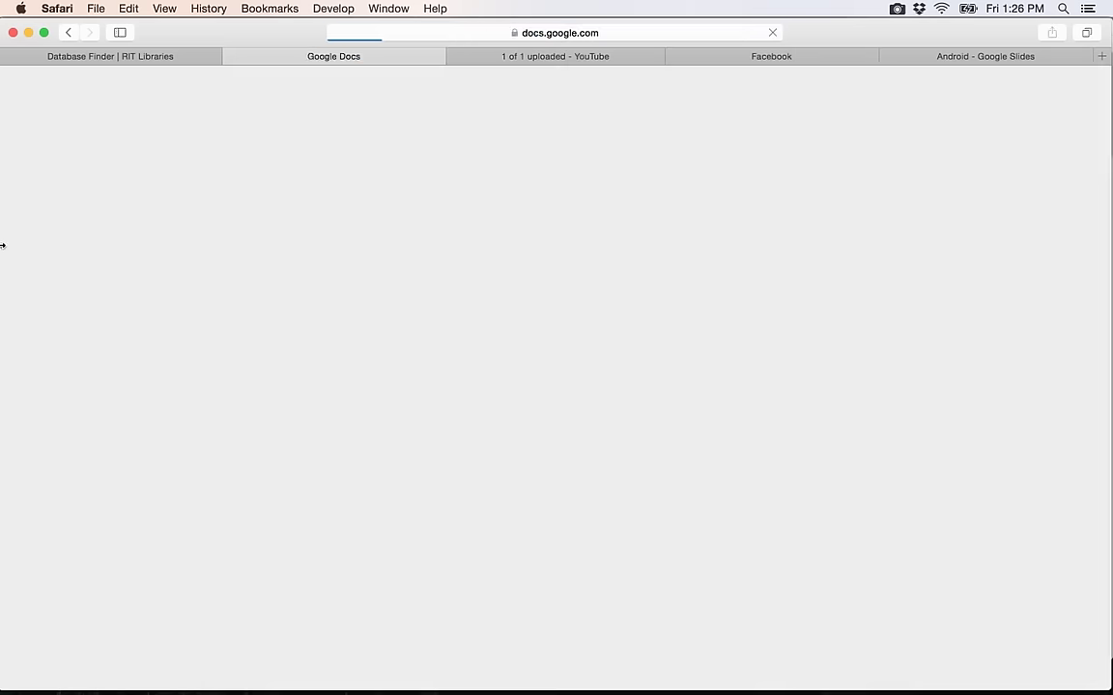
click(17, 133)
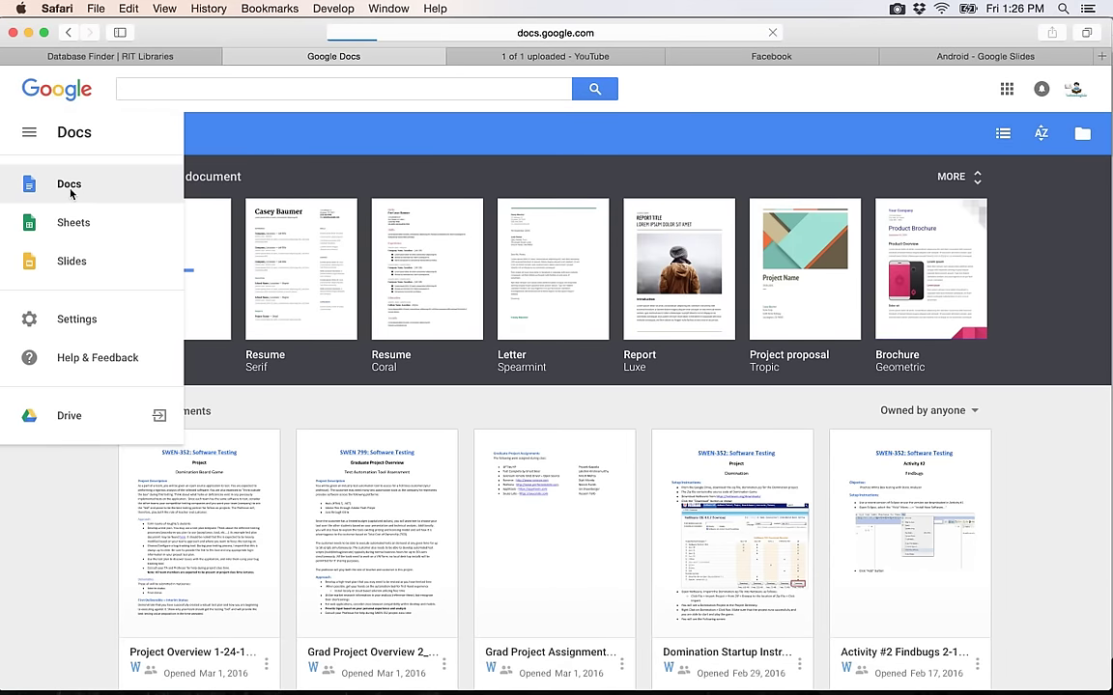
click(70, 192)
click(152, 244)
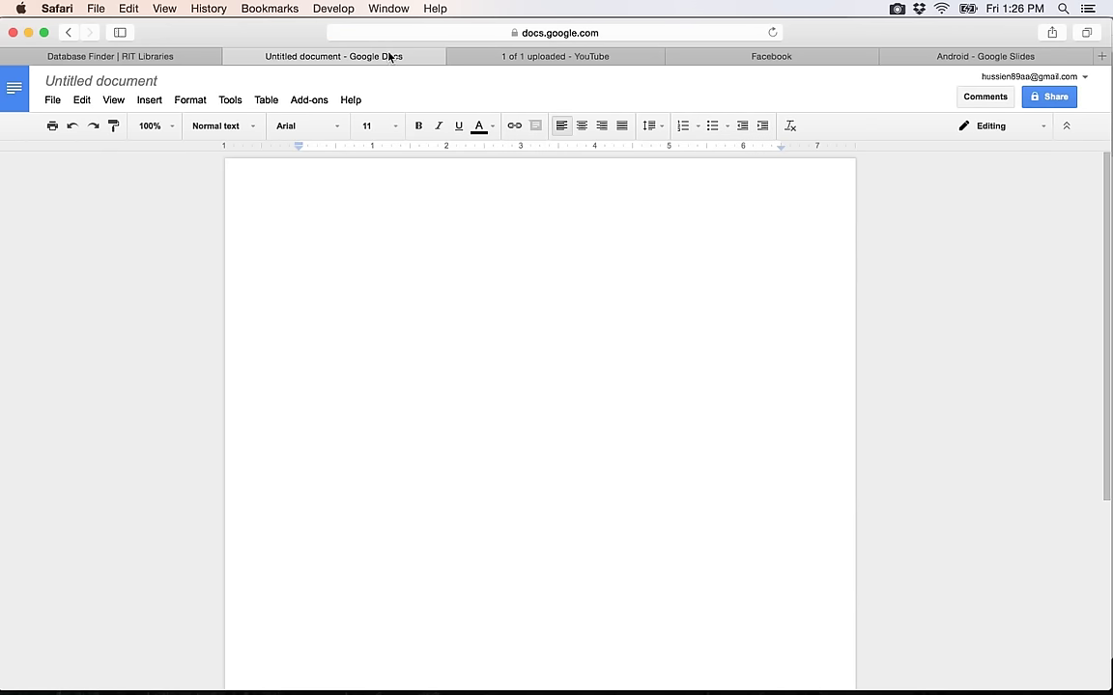
Return to the Docs home page and switch to Google Sheets.
click(16, 88)
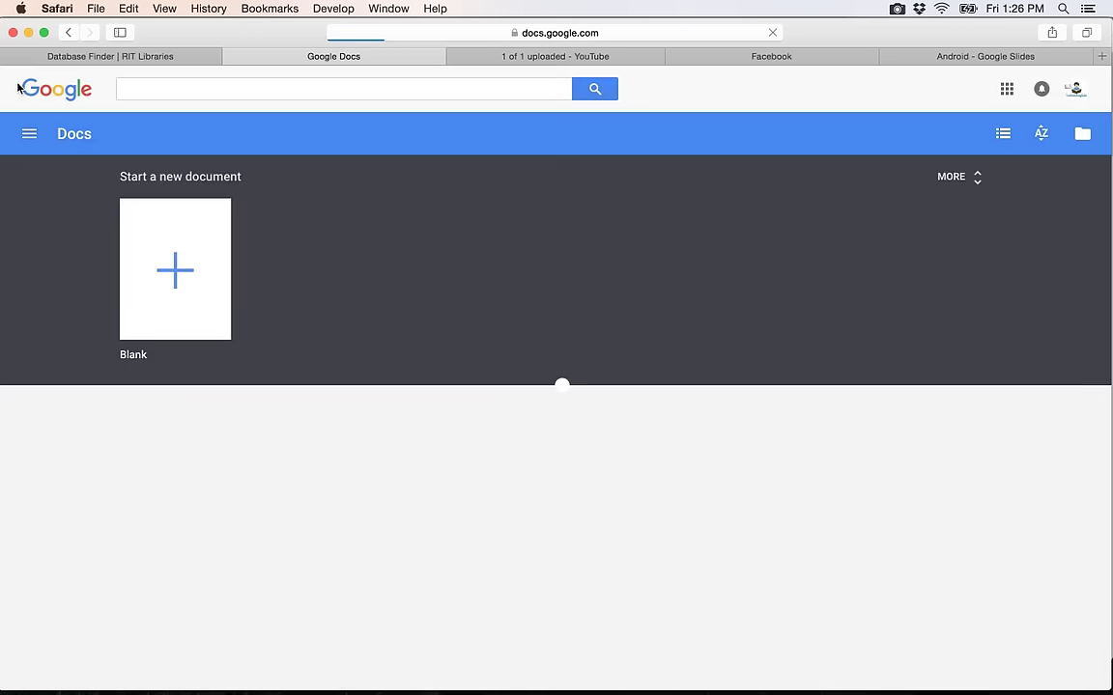
click(29, 133)
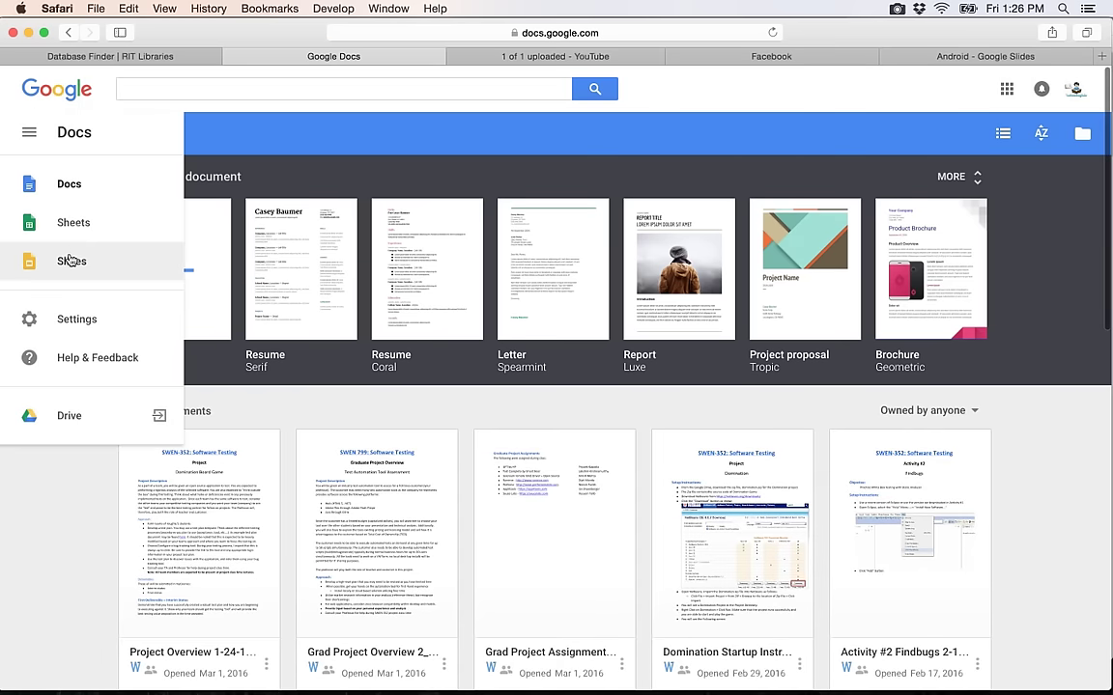
click(74, 223)
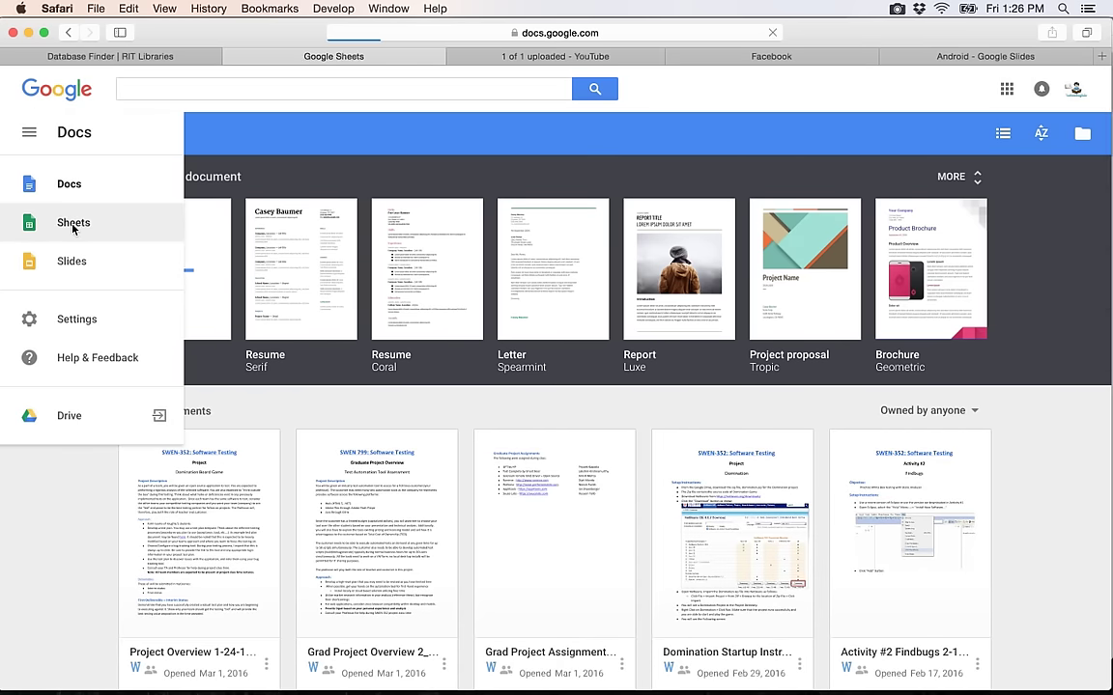